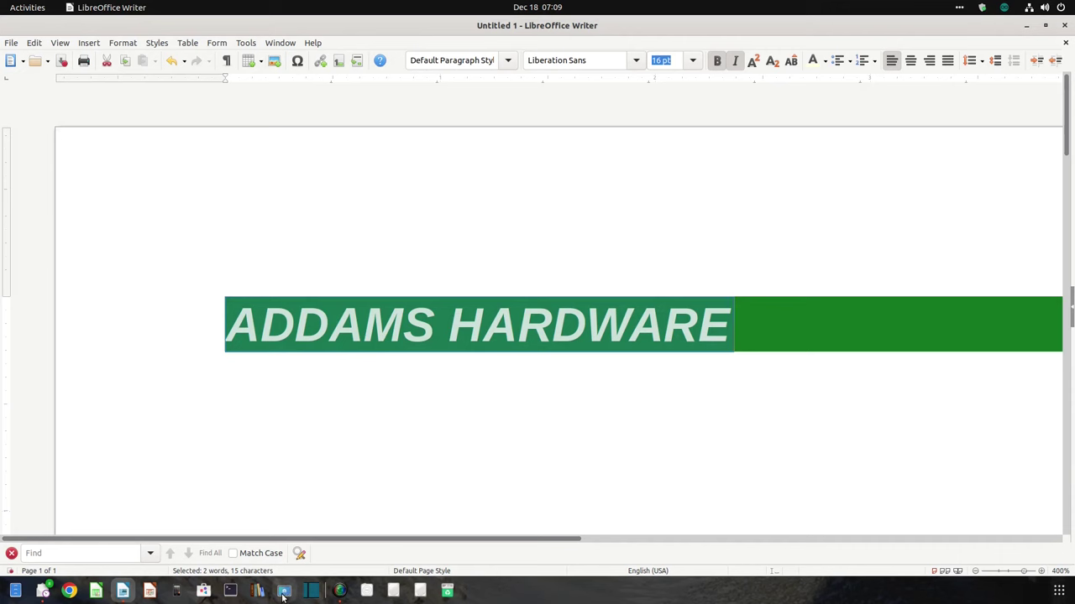
# Take a selection-area screenshot of the ADDAMS HARDWARE banner with GNOME Screenshot
pyautogui.click(283, 595)
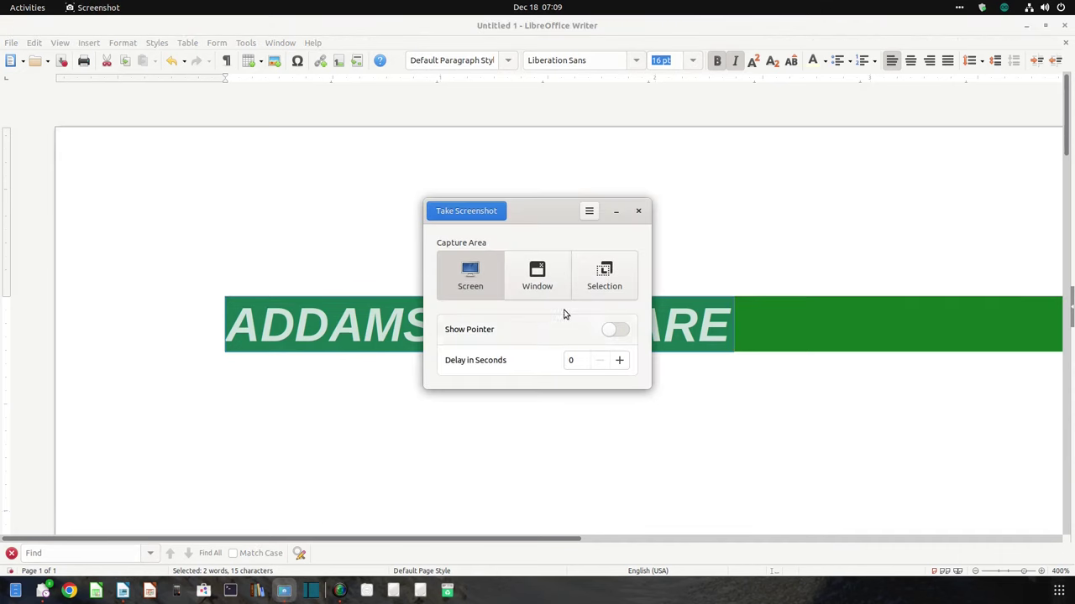
pyautogui.click(612, 288)
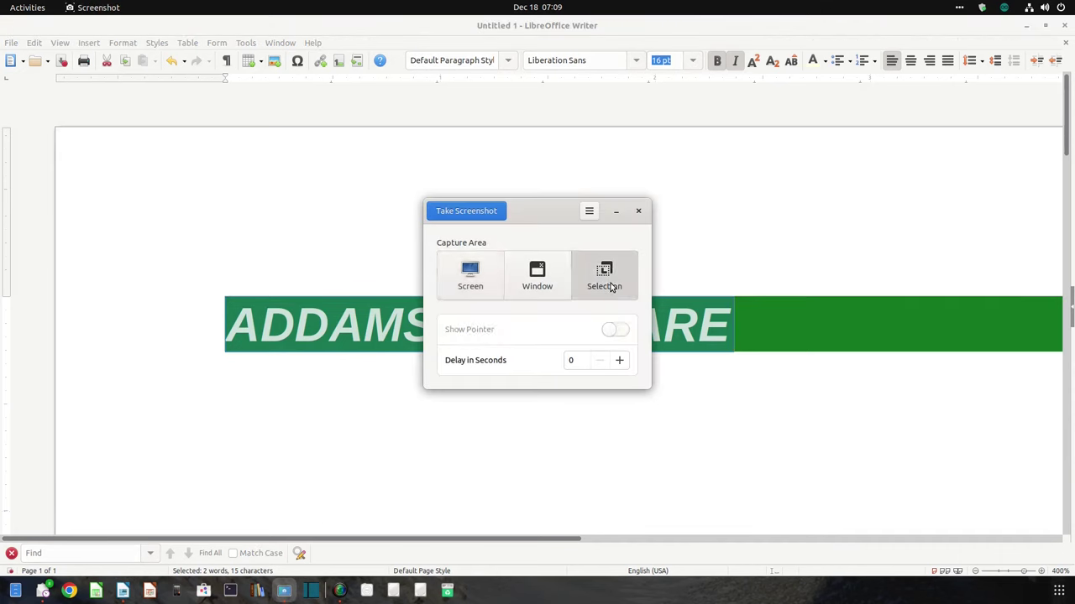
pyautogui.click(481, 214)
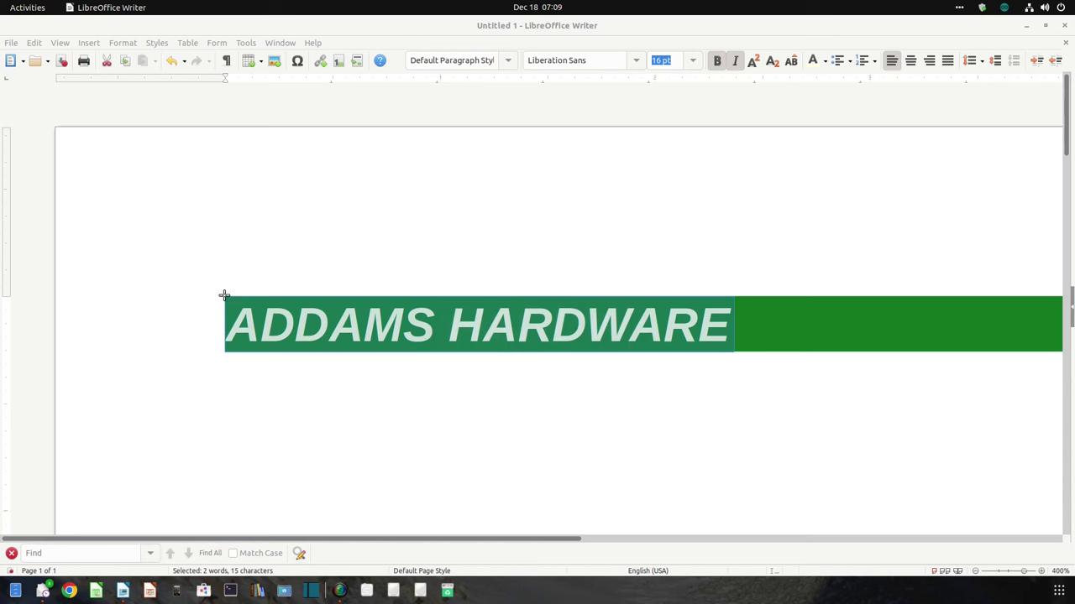
pyautogui.moveTo(555, 348); pyautogui.dragTo(731, 352)
# Paste the banner capture and resize it to about 5.28 × 1.07 inches, narrower and taller
pyautogui.hotkey('ctrl', 'v')
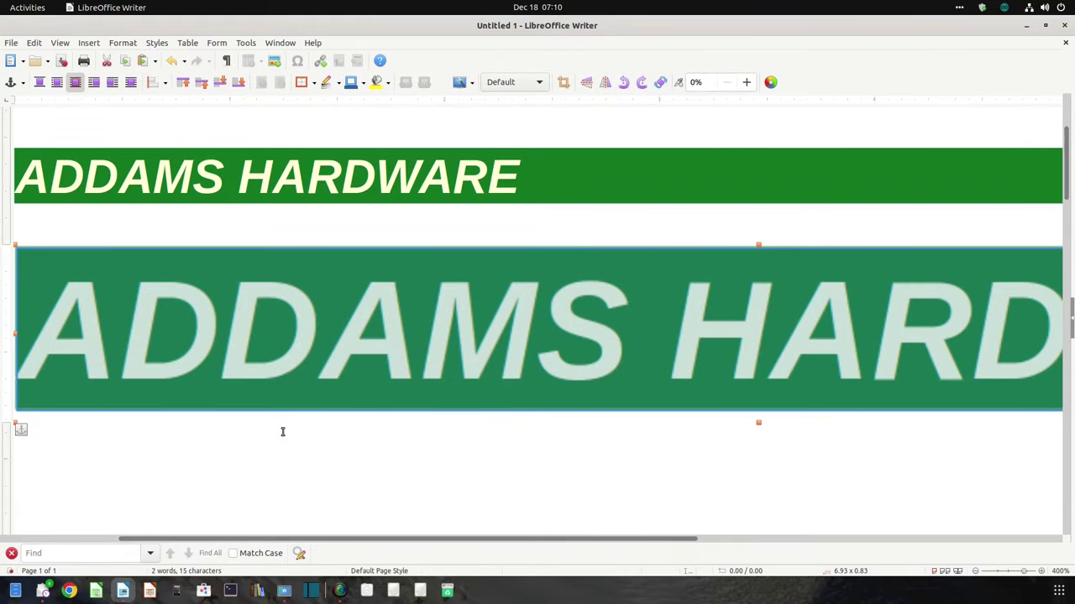
pyautogui.keyDown('ctrl'); pyautogui.scroll(-4, 283, 432); pyautogui.keyUp('ctrl')
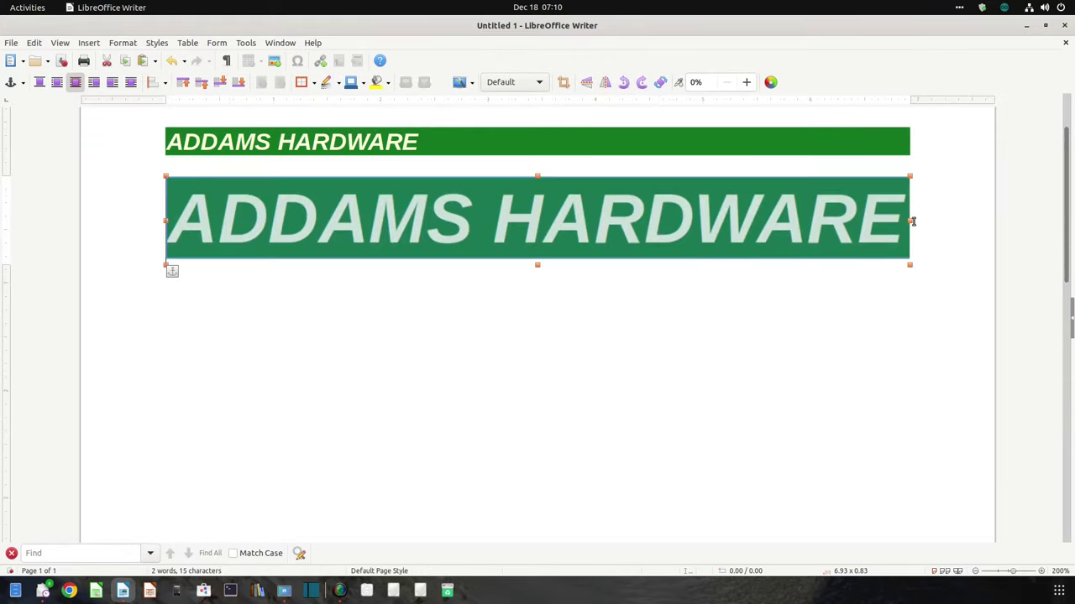
pyautogui.moveTo(909, 221); pyautogui.dragTo(829, 224)
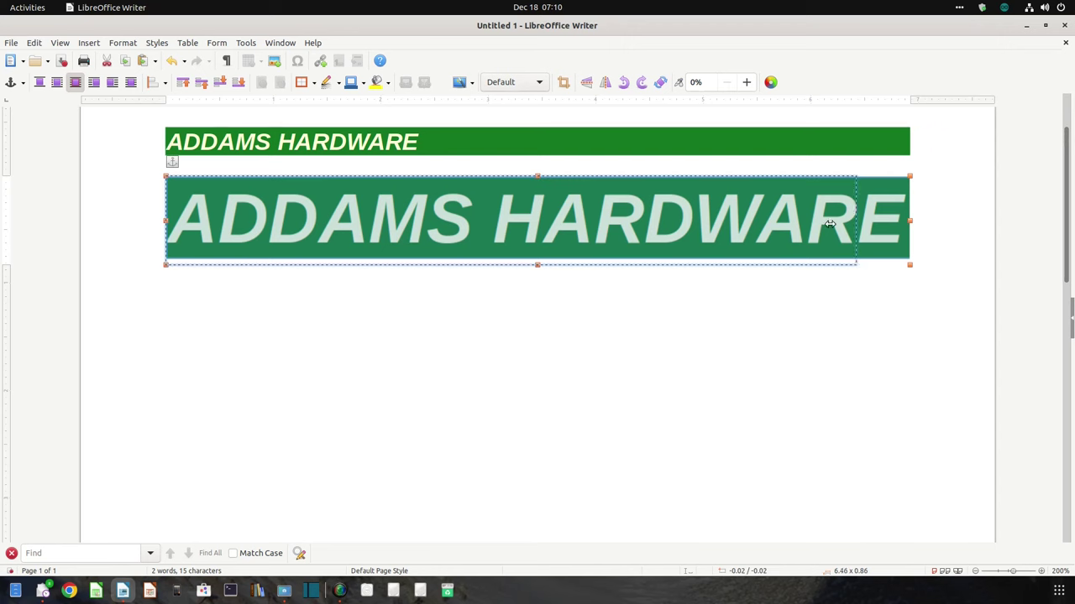
pyautogui.moveTo(604, 218); pyautogui.dragTo(603, 218)
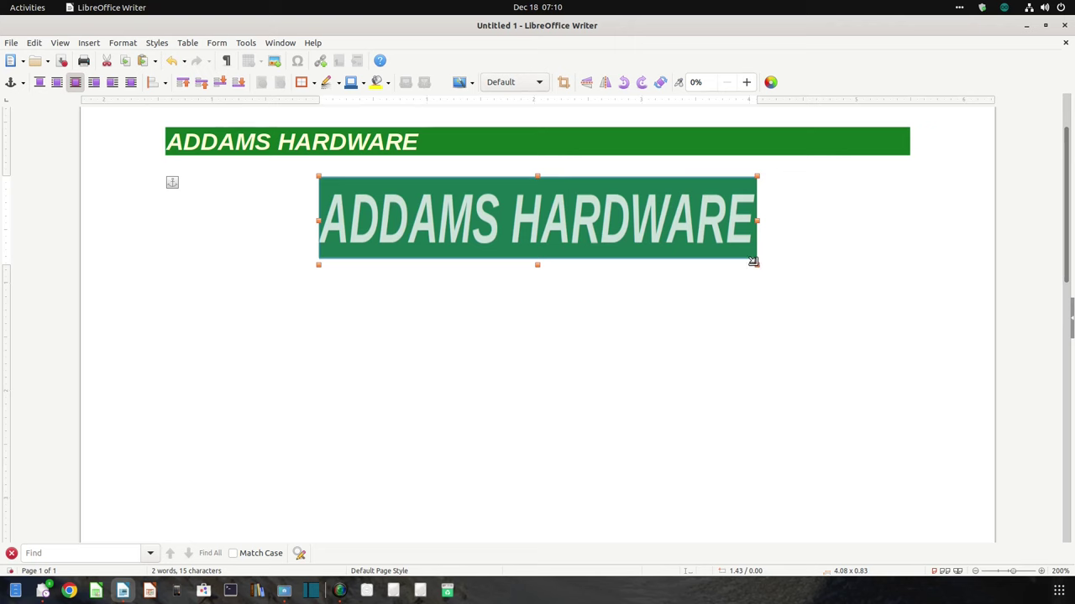
pyautogui.moveTo(755, 263)
pyautogui.mouseDown()
pyautogui.moveTo(811, 329)
pyautogui.moveTo(746, 287)
pyautogui.mouseUp()
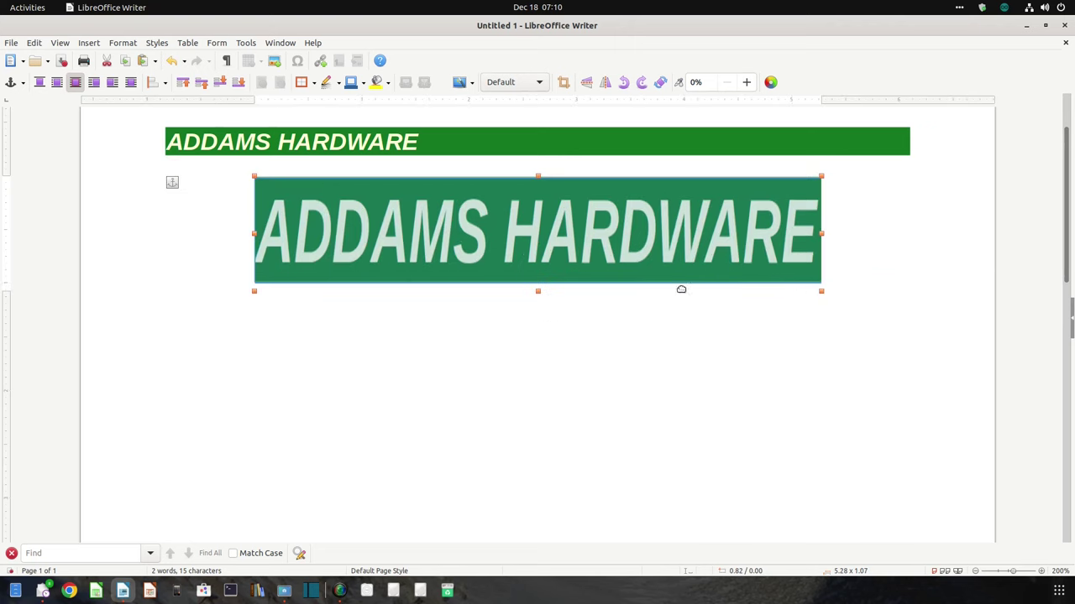